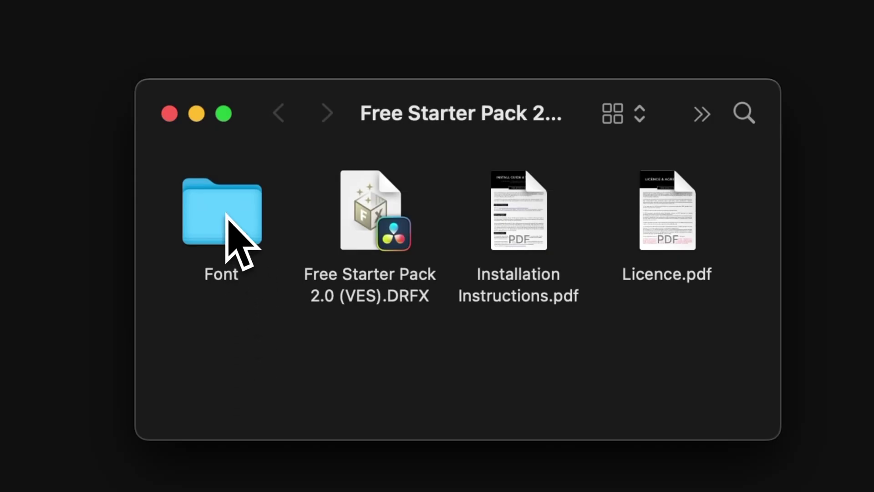
Install all Poppins font files and the Free Starter Pack 2.0 .drfx bundle, then select the Font folder
double_click(226, 213)
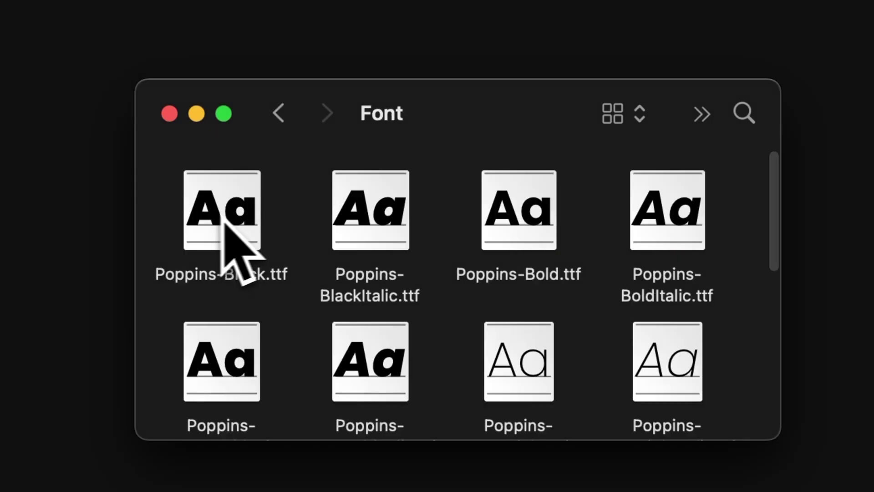
drag(156, 214, 364, 359)
double_click(364, 360)
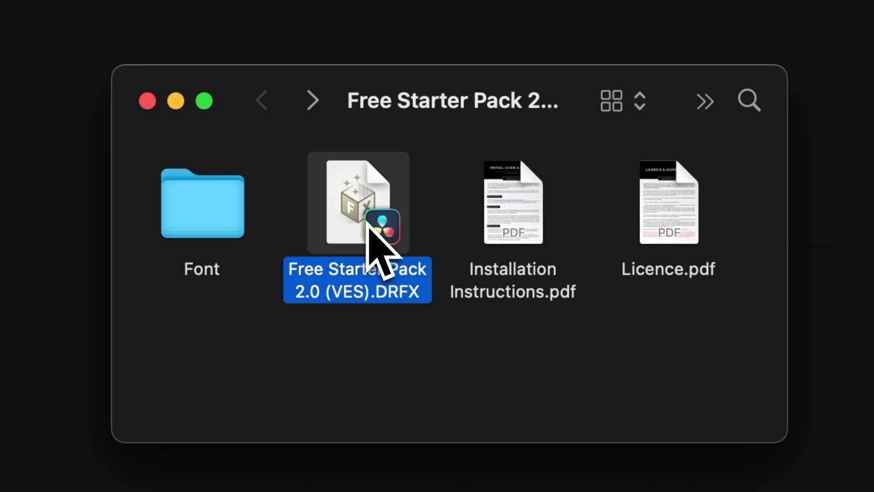
double_click(367, 226)
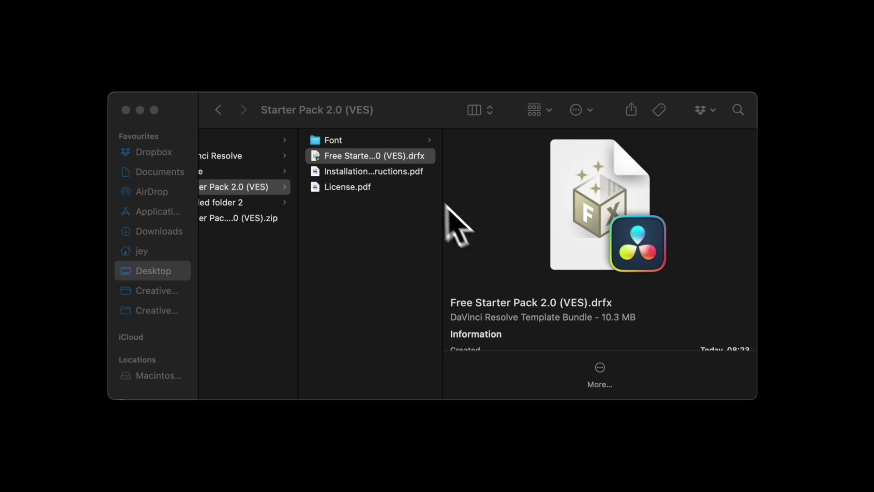
click(394, 140)
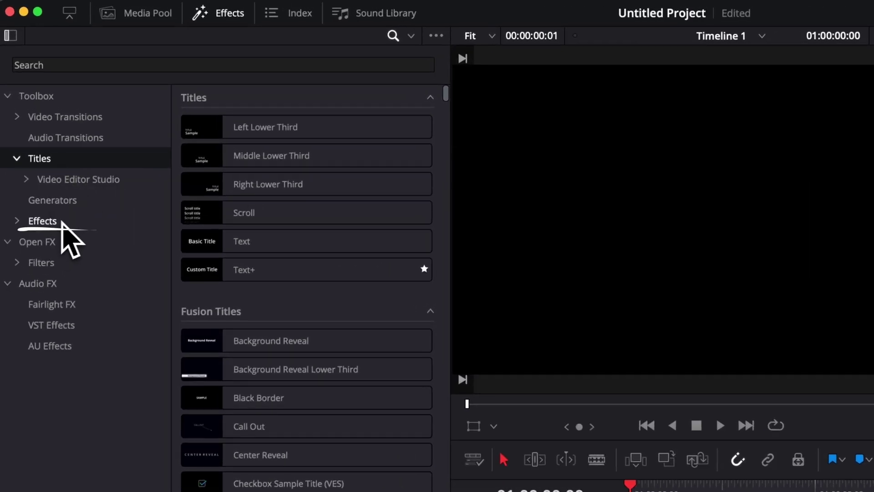
List the Free Starter Pack 2.0 effects under Effects > Video Editor Studio
click(44, 221)
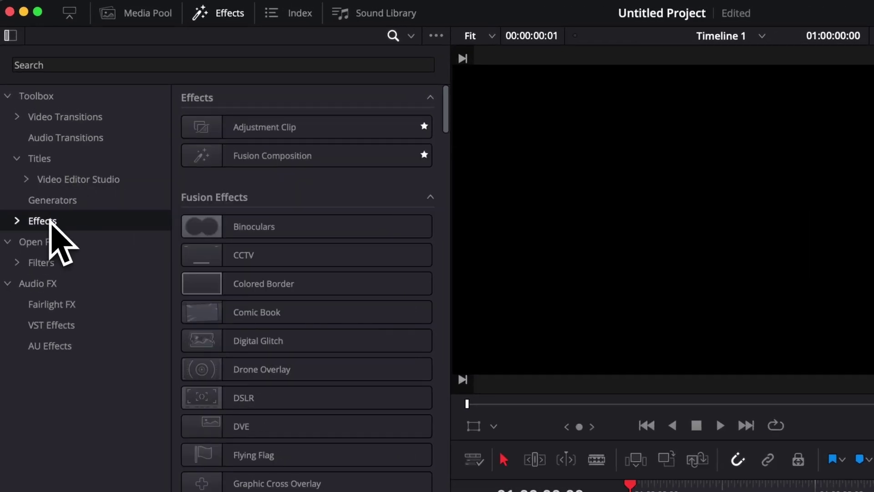
click(17, 220)
click(26, 242)
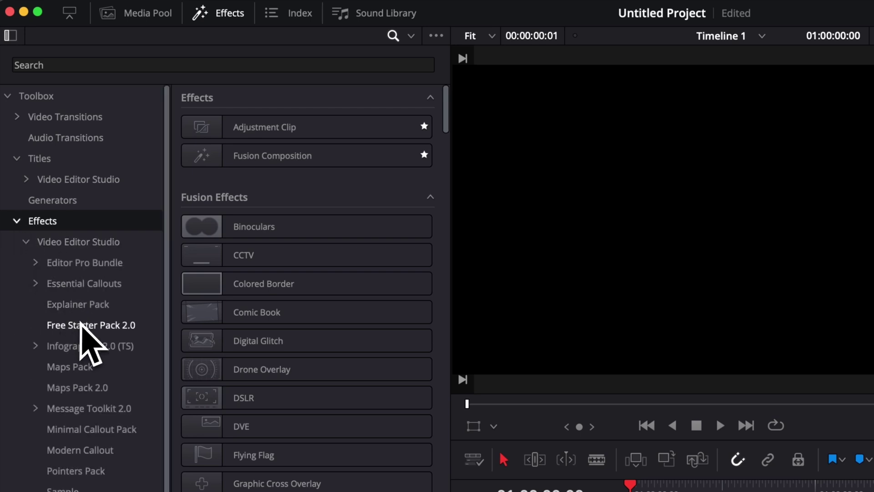
click(81, 324)
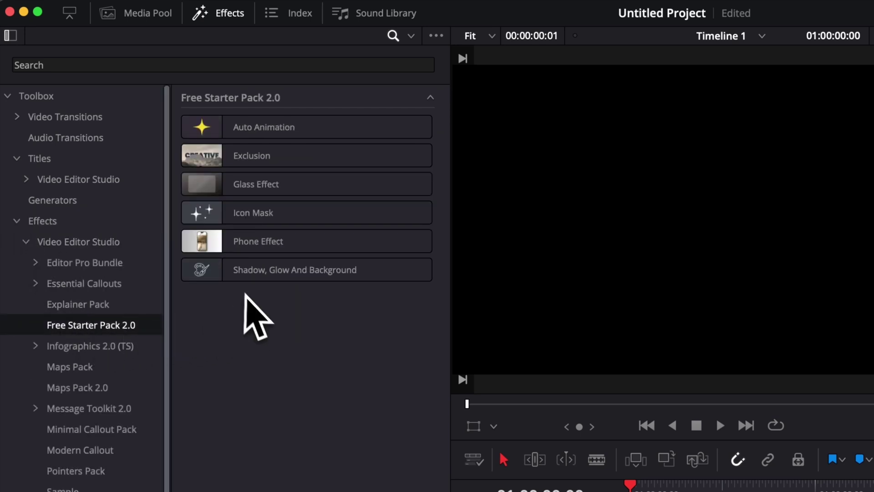
Place the paragliding clip on V1 and move the playhead about two seconds in
mouse_move(278, 278)
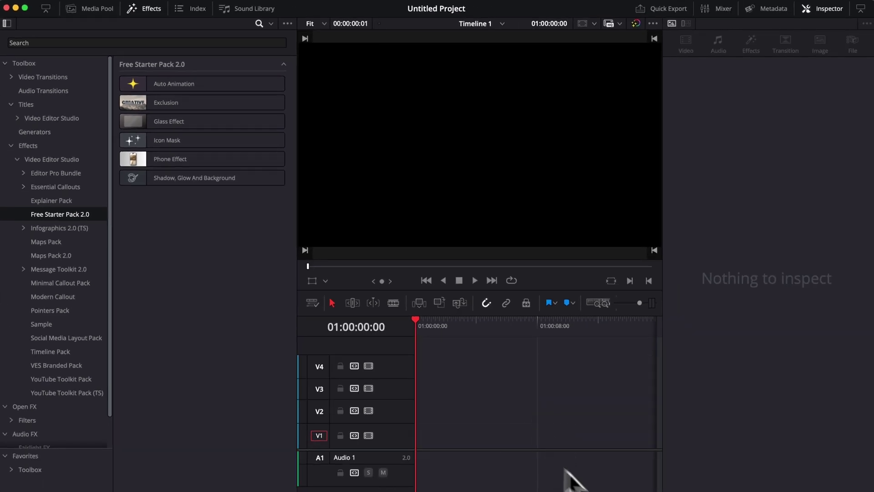
drag(584, 484, 465, 437)
drag(425, 338, 451, 336)
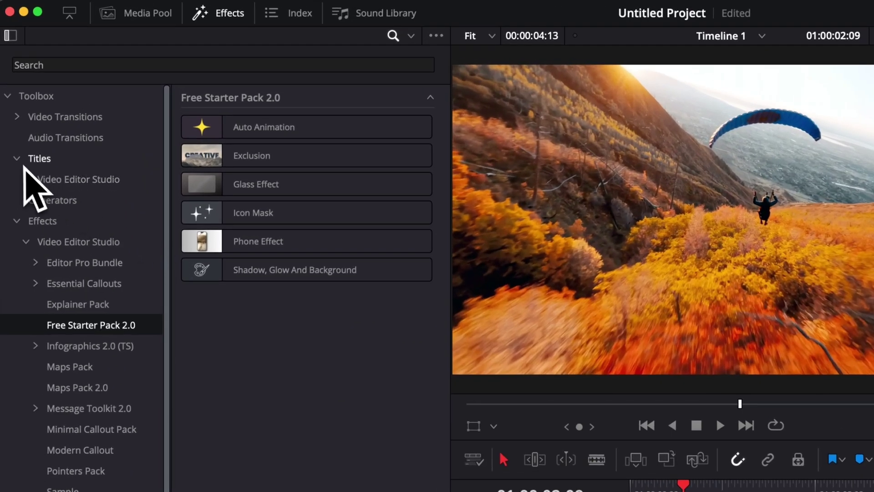
Add the Cinematic 1 title from Free Starter Pack 2.0 to V2 above the clip
click(25, 179)
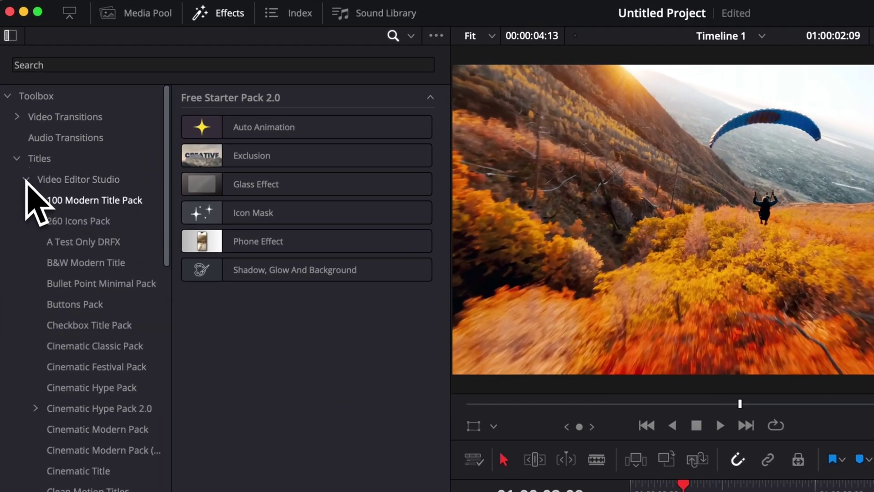
scroll(50, 459, down, 10)
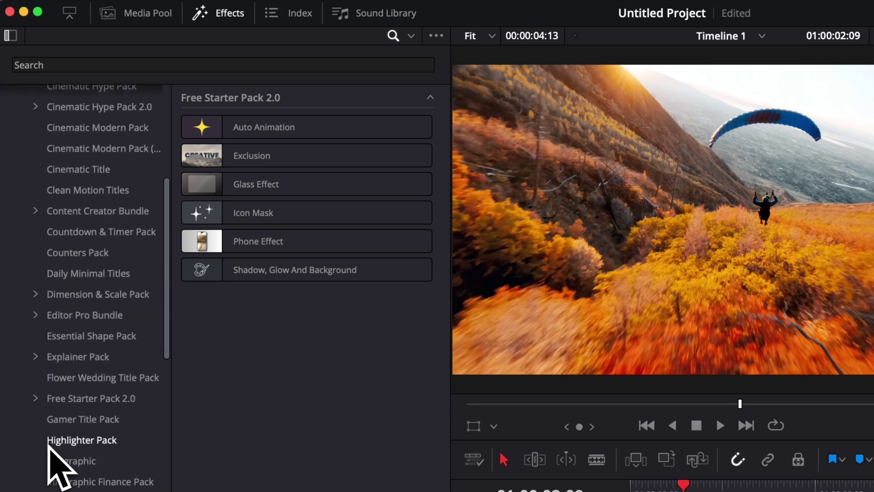
click(43, 400)
scroll(250, 398, down, 5)
scroll(251, 405, down, 5)
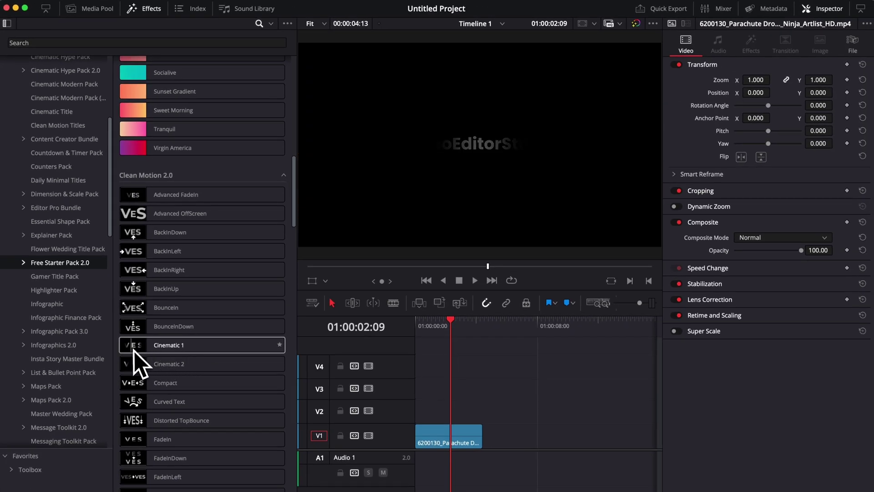
drag(178, 350, 418, 421)
Play the timeline from the start to preview the title, then stop
click(418, 327)
key(space)
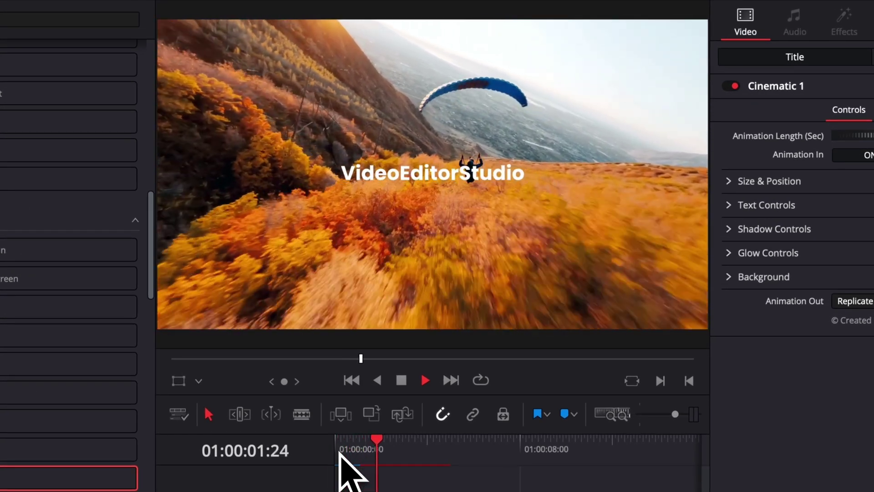
key(space)
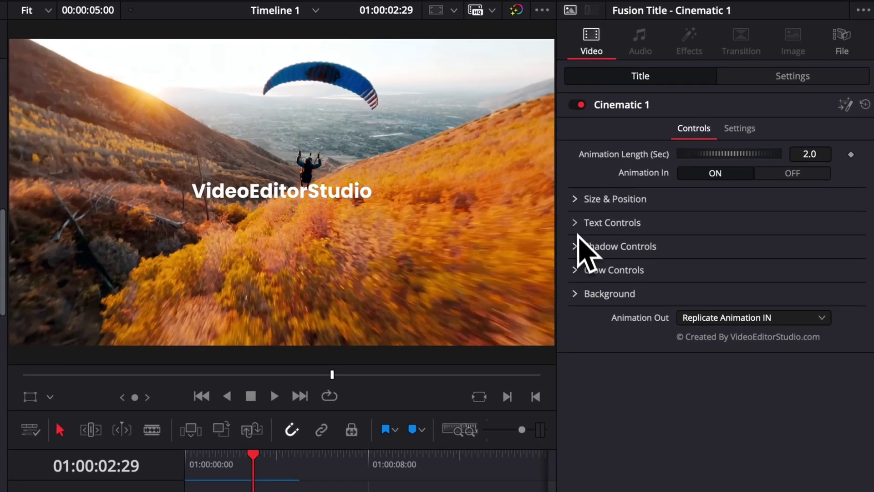
Replace the title text with 'DAVINCI RESOLVE' and enlarge it with the Size slider
click(690, 165)
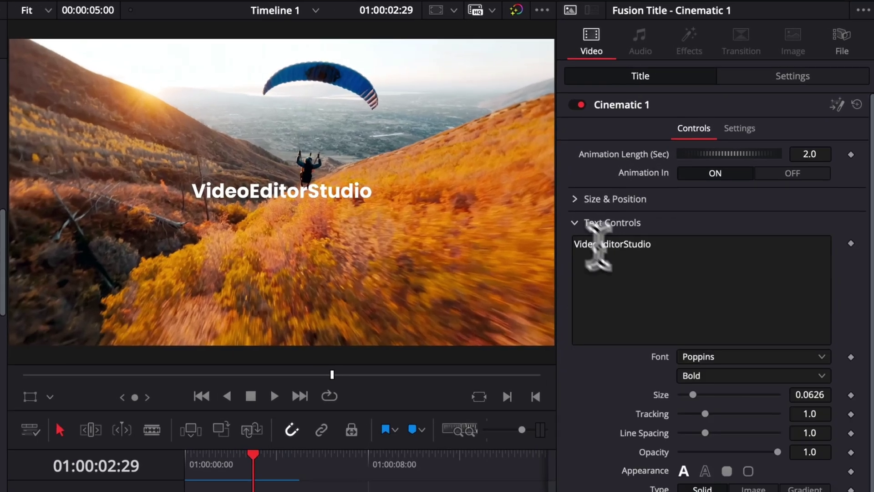
click(735, 176)
drag(666, 239, 456, 241)
text(DAVINCI RESOLVE)
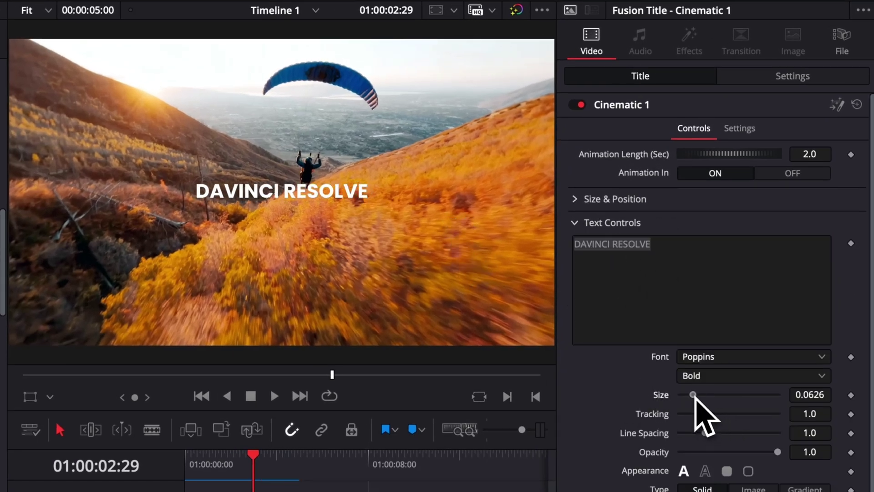
drag(698, 397, 703, 397)
click(576, 223)
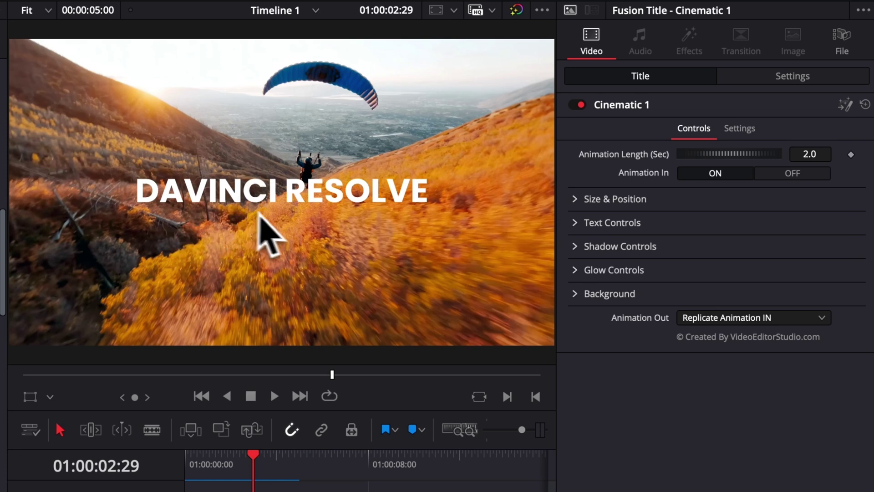
Browse the title's Shadow, Glow and Background sections without changing them
click(576, 246)
click(574, 246)
click(575, 271)
click(574, 271)
click(574, 294)
click(574, 294)
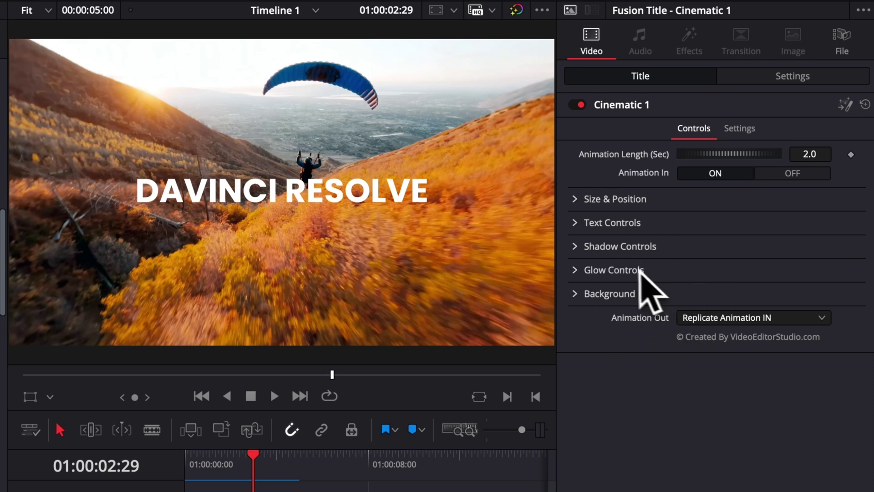
click(576, 247)
click(576, 247)
click(576, 270)
click(576, 270)
click(576, 294)
click(576, 294)
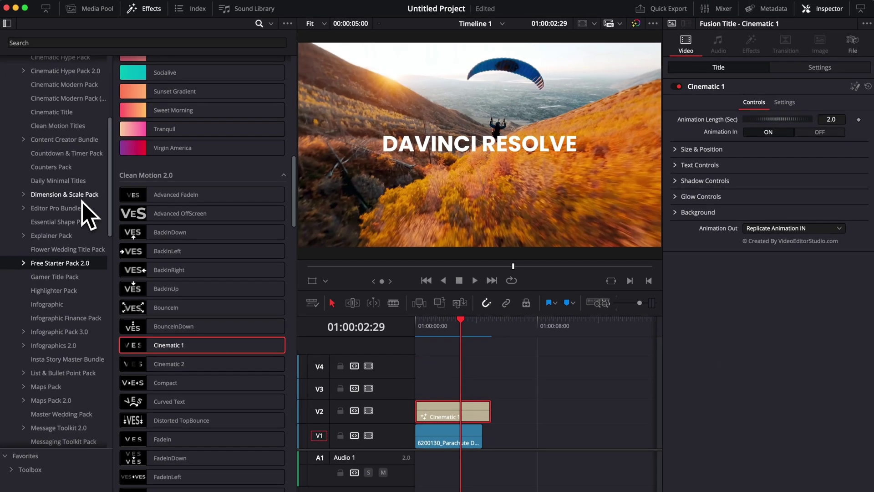
Drag Shadow, Glow And Background from Free Starter Pack 2.0 onto the Cinematic 1 clip
scroll(88, 215, up, 5)
scroll(88, 214, down, 10)
scroll(103, 218, down, 6)
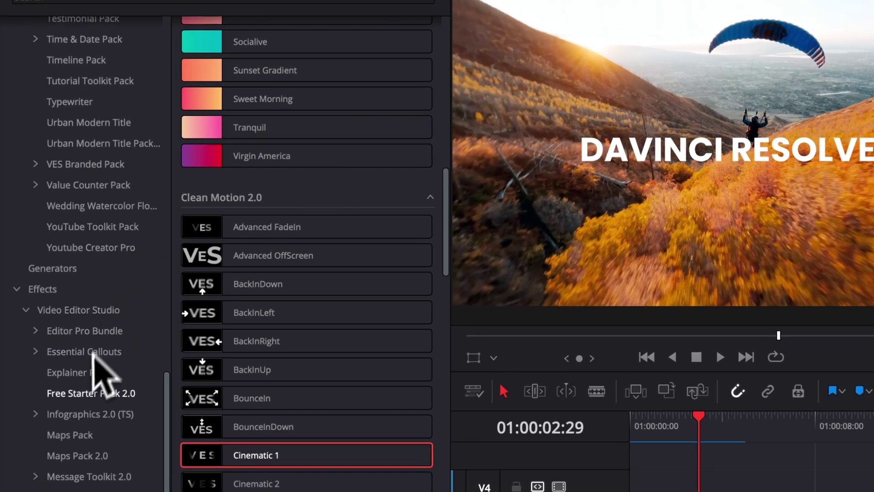
click(78, 397)
drag(231, 206, 651, 491)
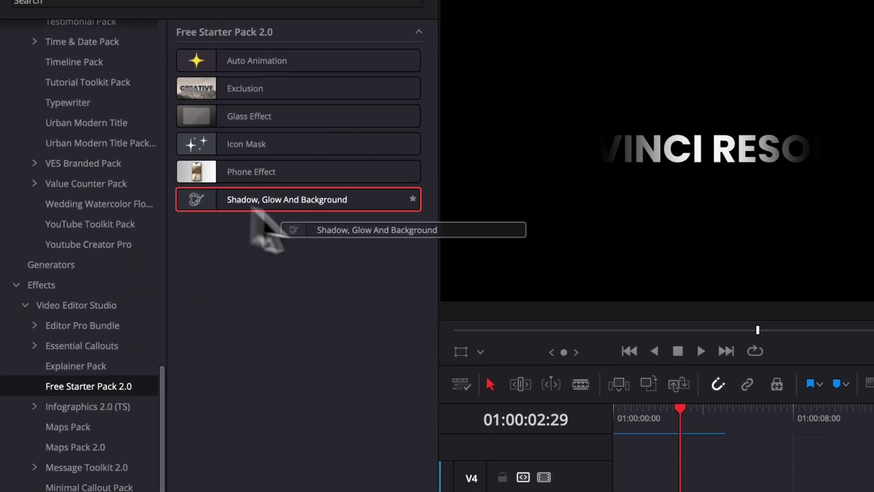
drag(427, 376, 435, 415)
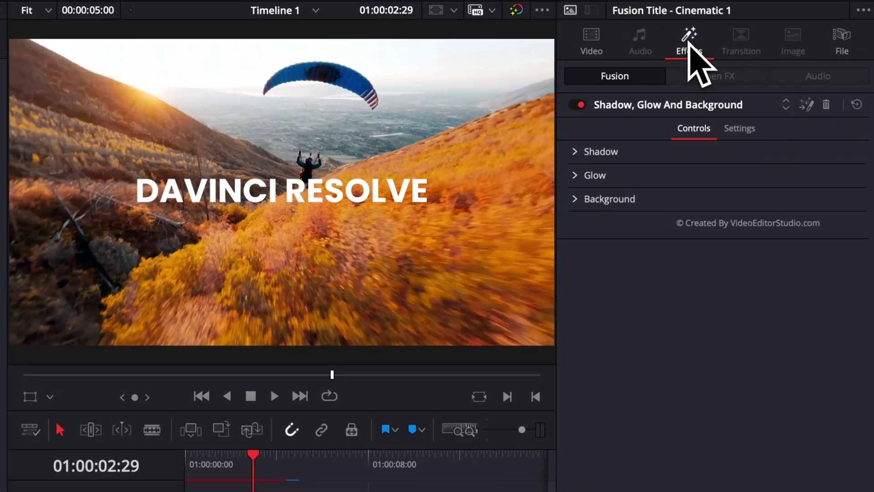
Look through the effect's Shadow, Glow and Background settings in the Inspector
click(578, 156)
click(576, 153)
click(575, 176)
click(576, 178)
click(574, 199)
click(574, 200)
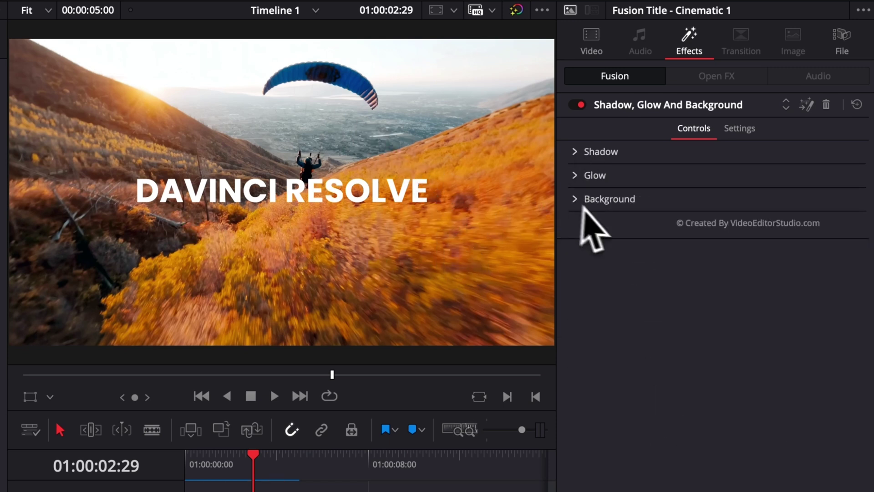
Expand the effect's Background section and raise Opacity to 0.504
click(572, 202)
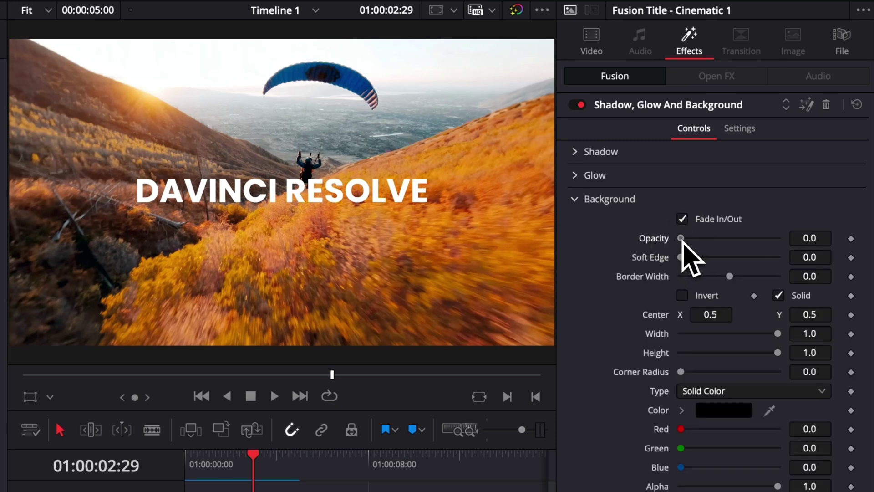
drag(681, 238, 729, 246)
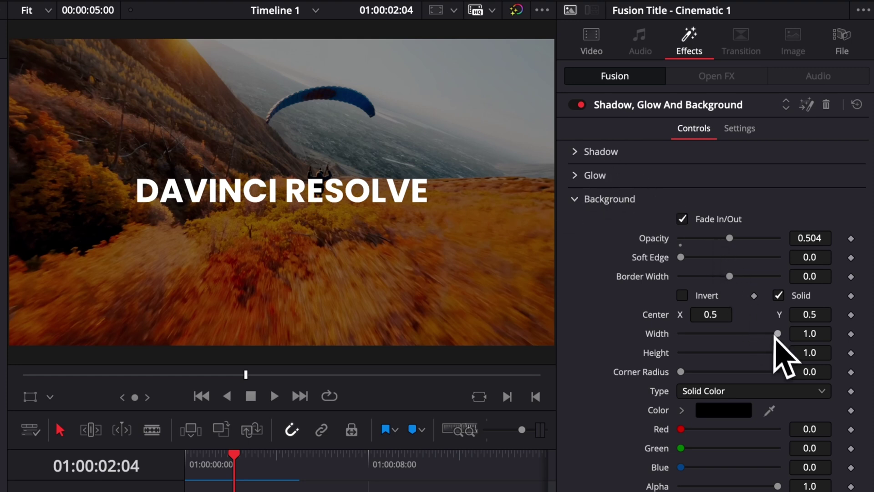
Narrow the dark background box, invert it, soften its edges, then collapse Background
drag(768, 336, 799, 386)
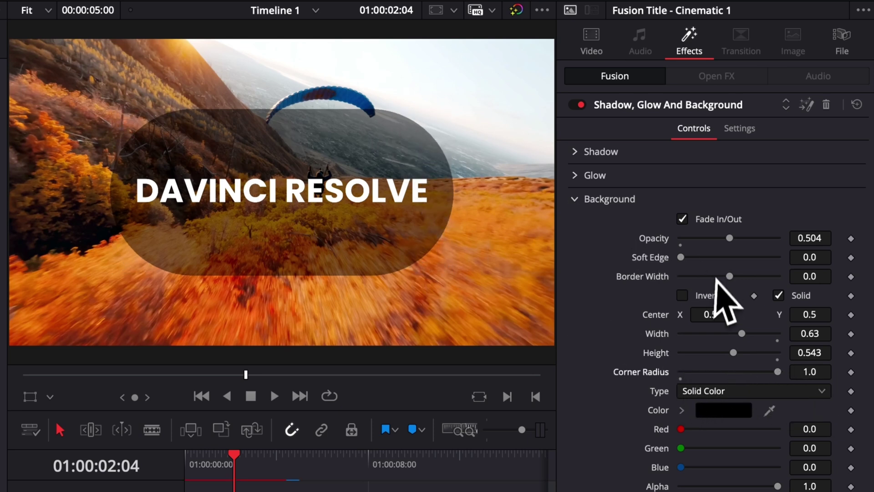
click(682, 295)
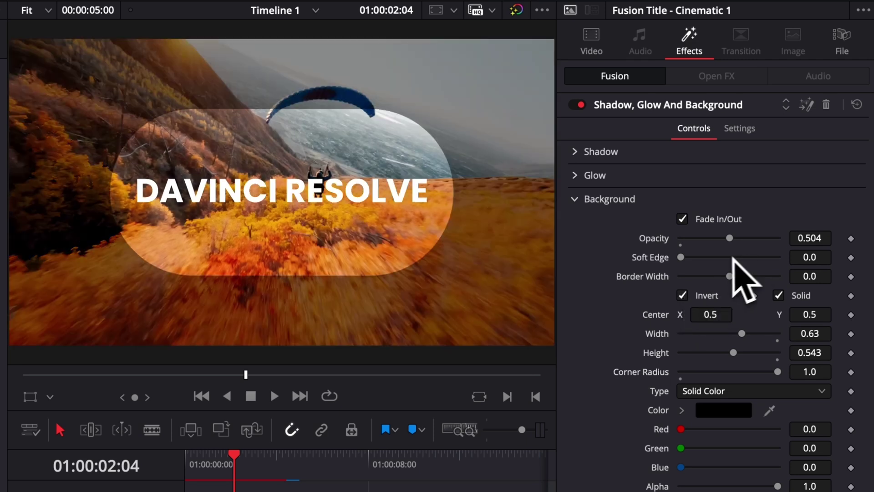
drag(681, 262, 741, 268)
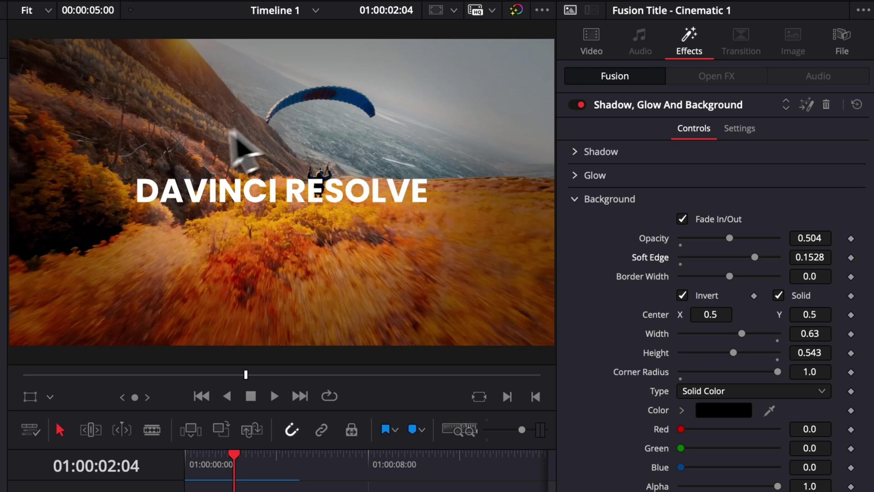
click(576, 199)
Set the title shadow to strength 1.0, angle 49.0, distance 0.0157, blur 0.378
click(575, 152)
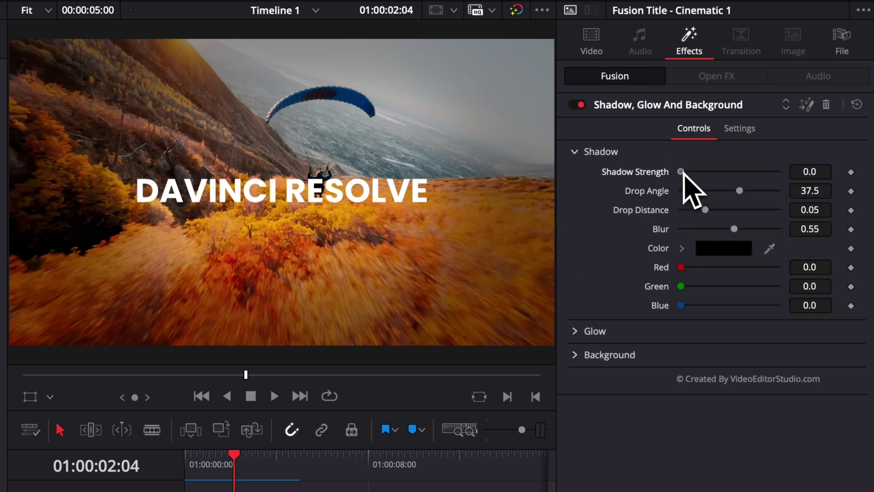
mouse_move(701, 173)
mouse_down()
mouse_move(734, 174)
mouse_move(691, 174)
mouse_move(716, 178)
mouse_up()
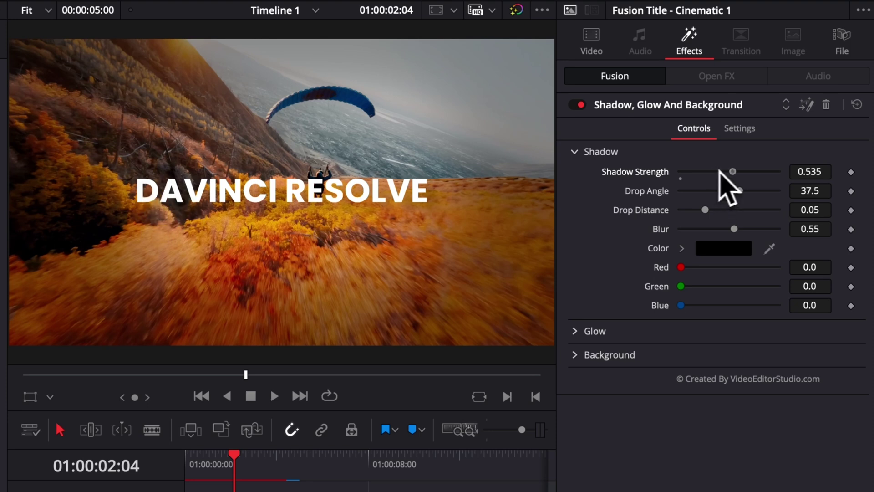
drag(728, 170, 776, 172)
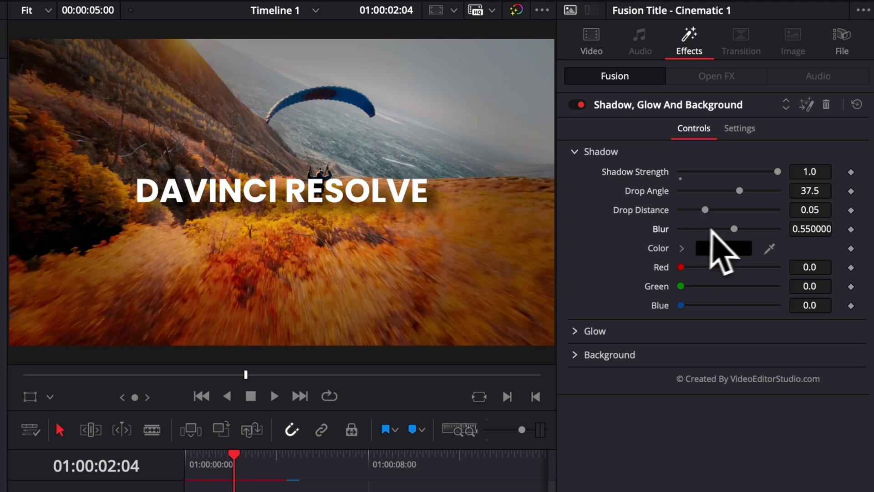
drag(737, 231, 675, 229)
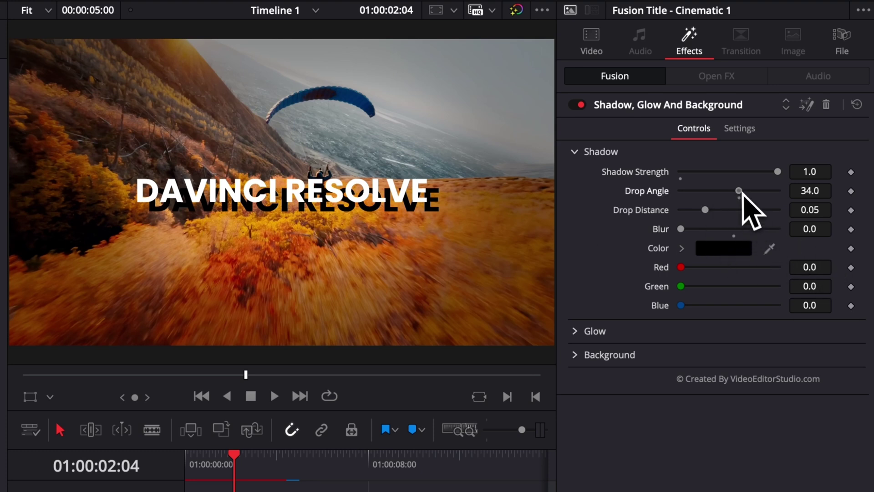
drag(741, 193, 683, 229)
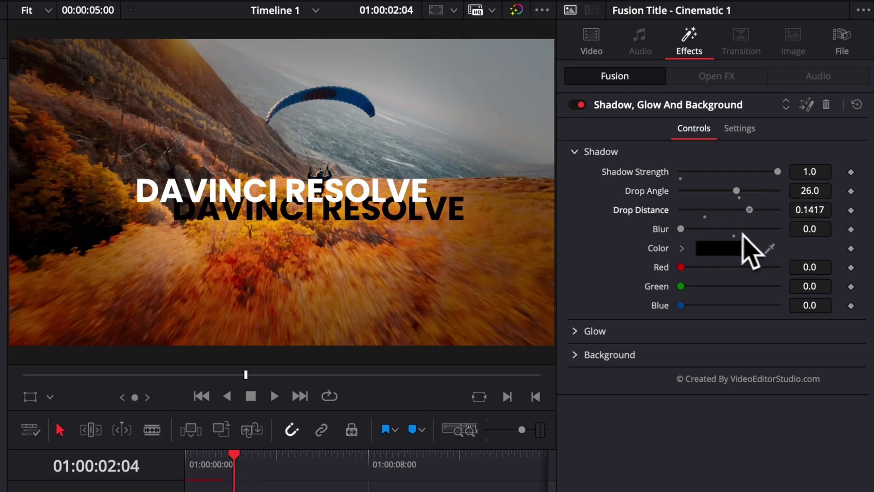
drag(749, 234, 698, 234)
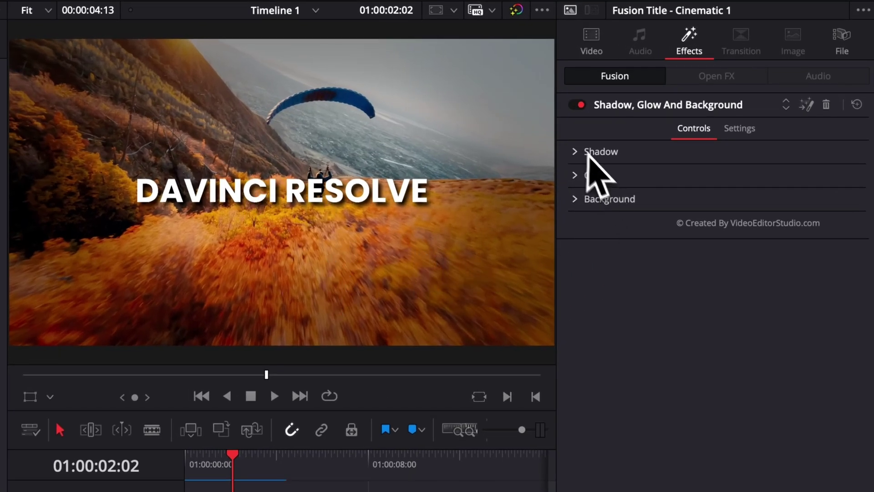
Give the title a tight glow: Glow Size about 4.7, Gain about 1.0
click(575, 176)
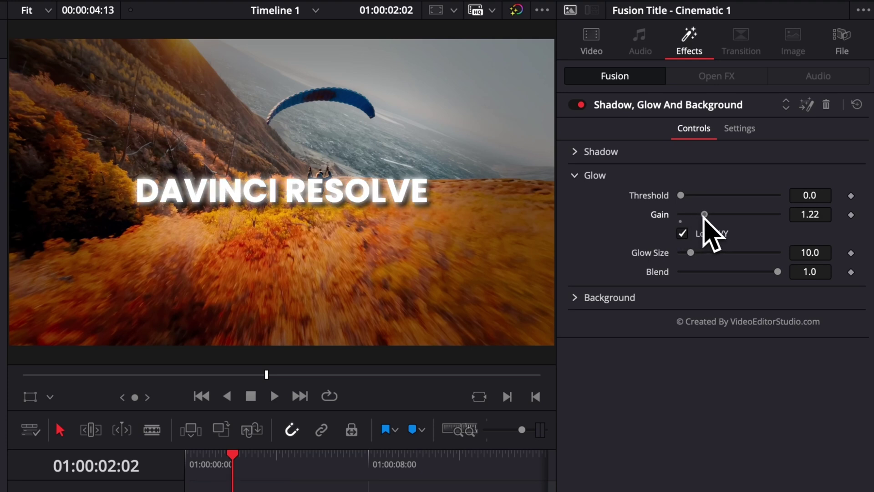
drag(691, 253, 710, 253)
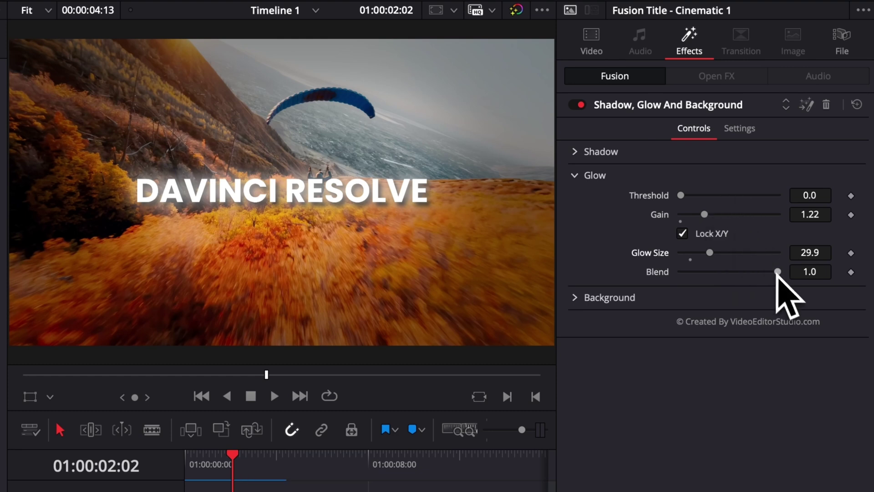
drag(775, 273, 794, 269)
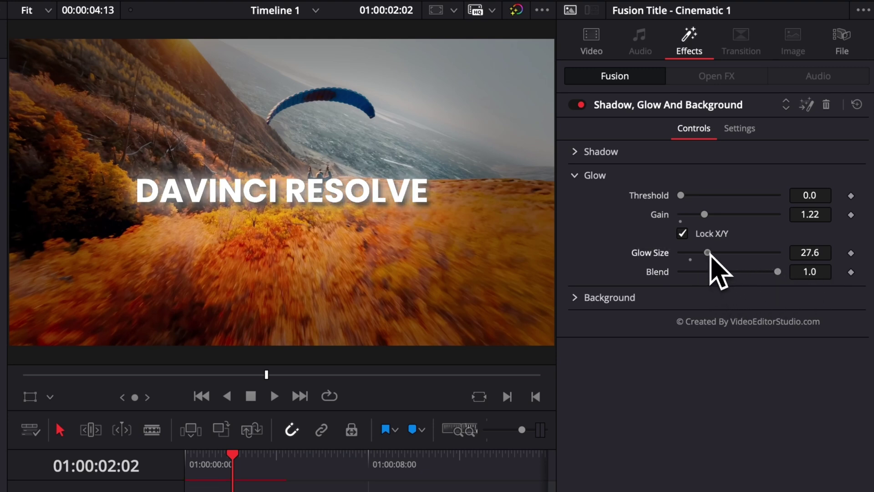
drag(701, 253, 686, 254)
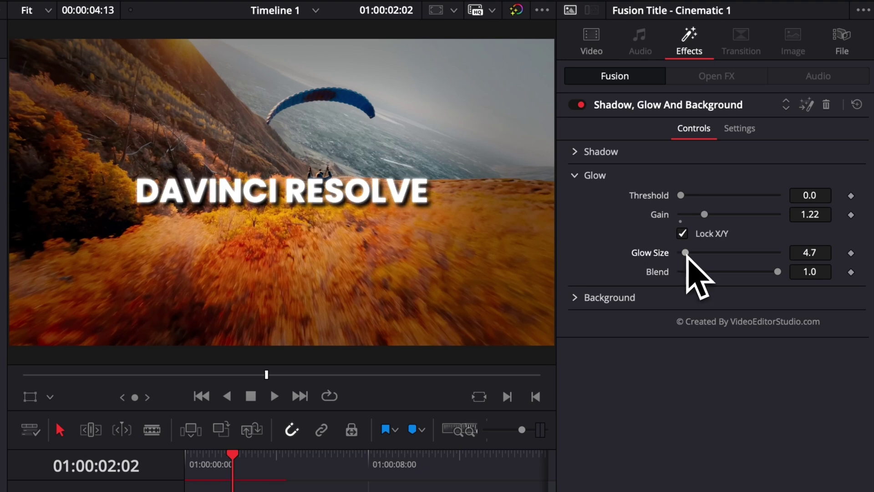
mouse_move(704, 215)
mouse_down()
mouse_move(731, 216)
mouse_move(700, 216)
mouse_up()
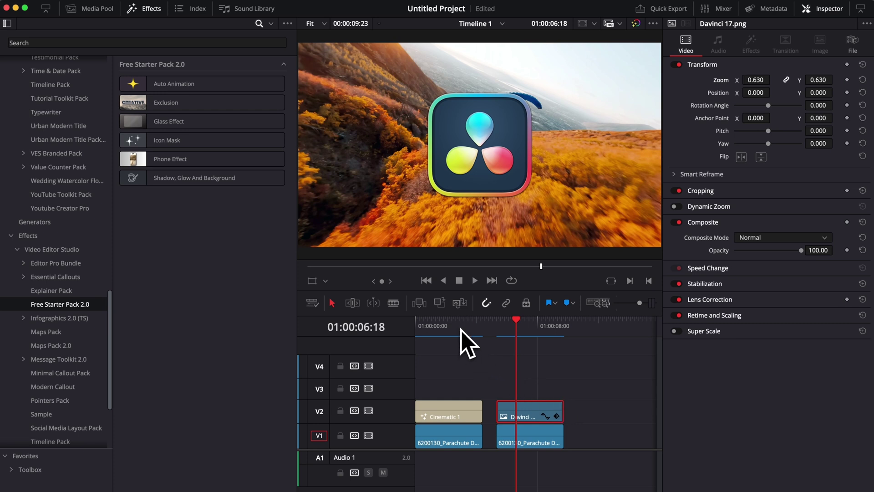
Move to a frame showing the logo and apply Shadow, Glow And Background to it
click(460, 329)
click(447, 332)
click(518, 331)
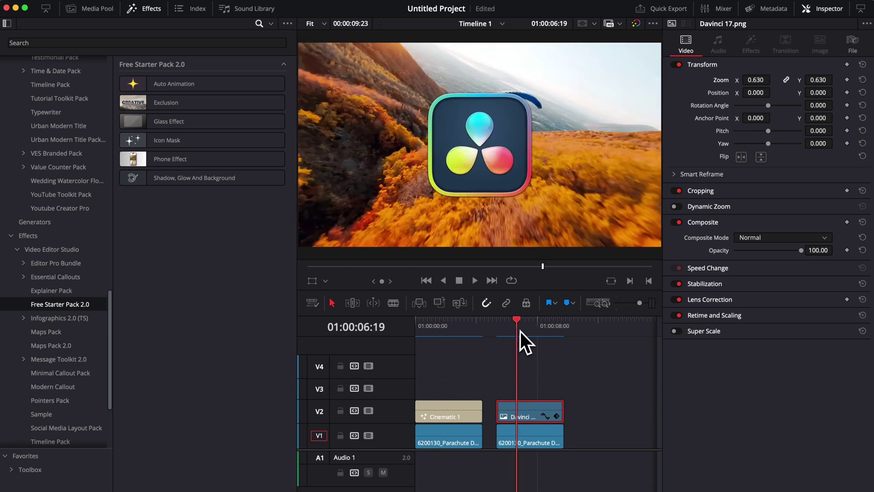
click(524, 332)
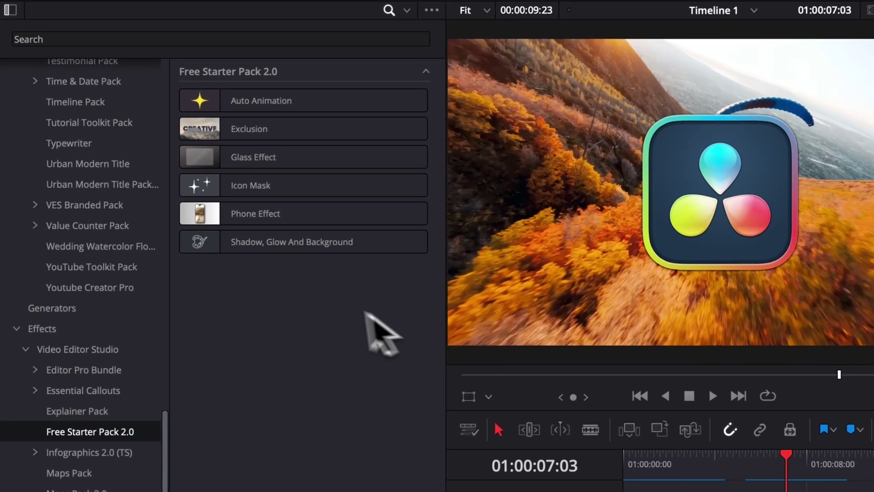
drag(166, 180, 530, 420)
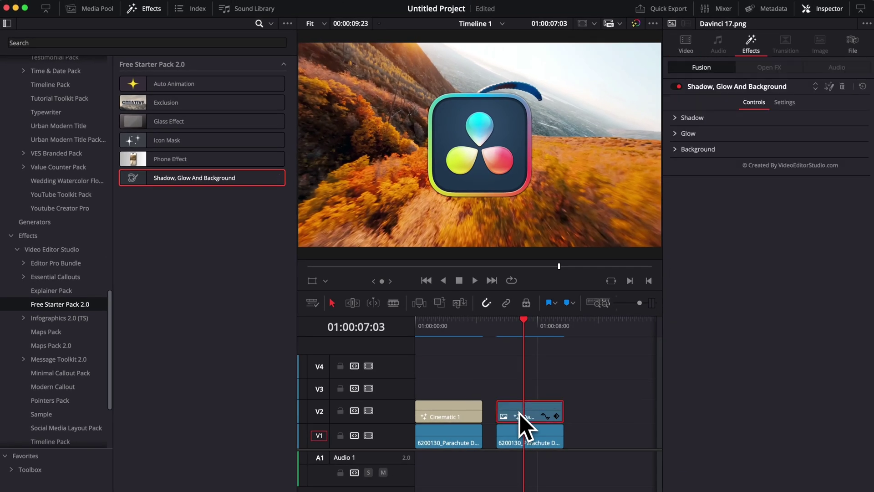
Set the logo glow gain to 0.63 with smaller size, and shadow strength 0.709
click(675, 133)
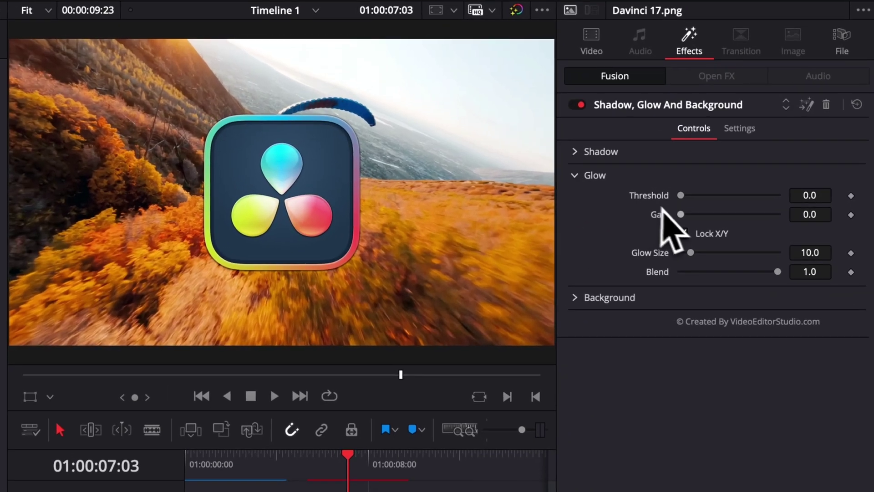
drag(682, 215, 695, 215)
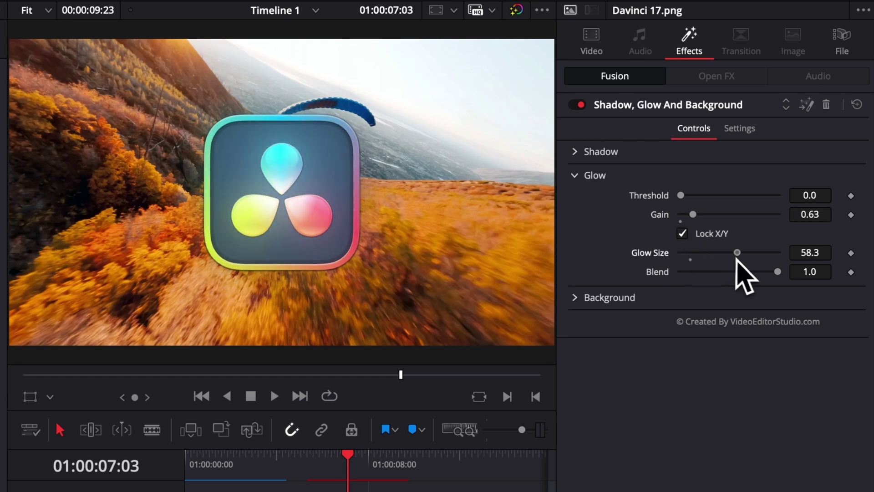
drag(702, 260, 687, 261)
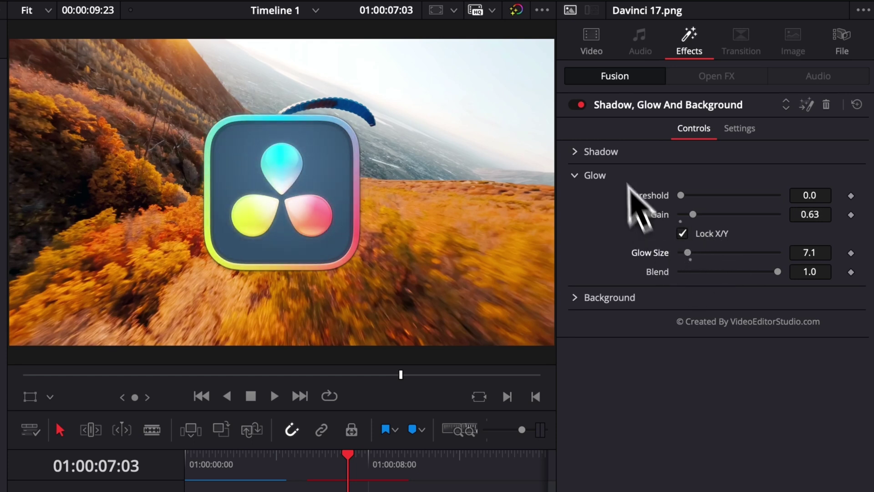
click(575, 172)
click(575, 152)
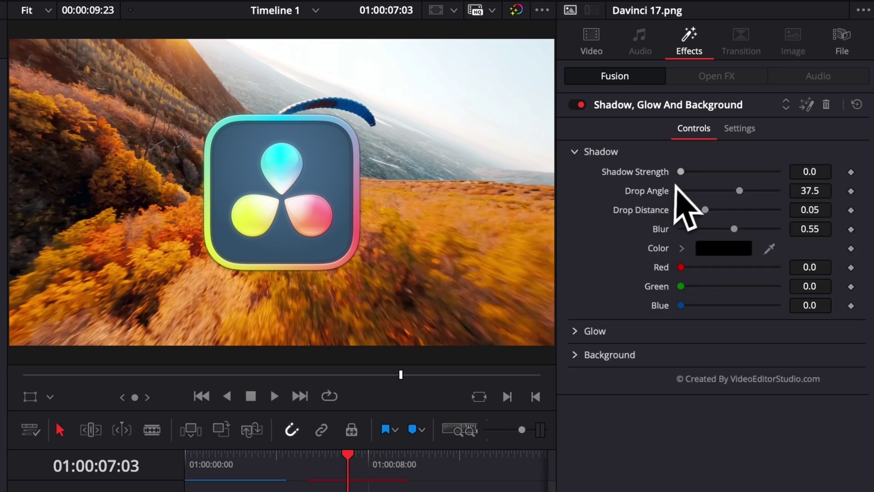
drag(680, 172, 748, 172)
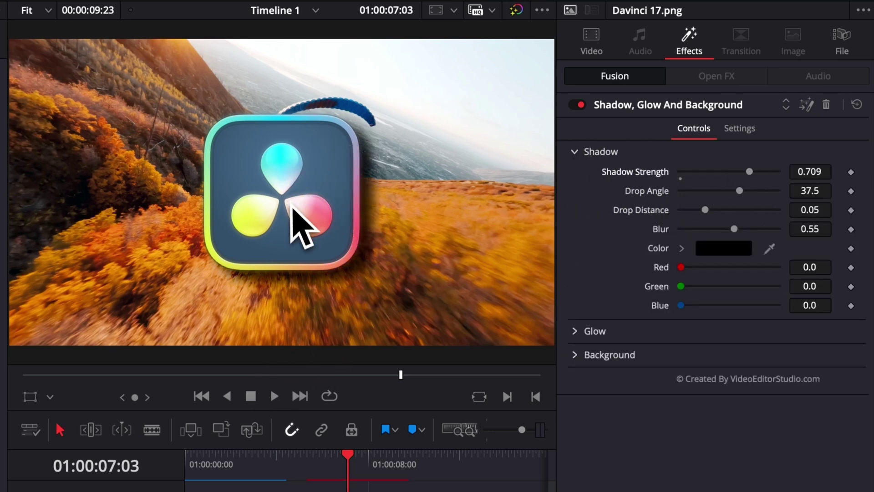
Shrink the logo to 0.54 zoom and shift it toward the left of the frame
click(591, 41)
drag(697, 113, 655, 114)
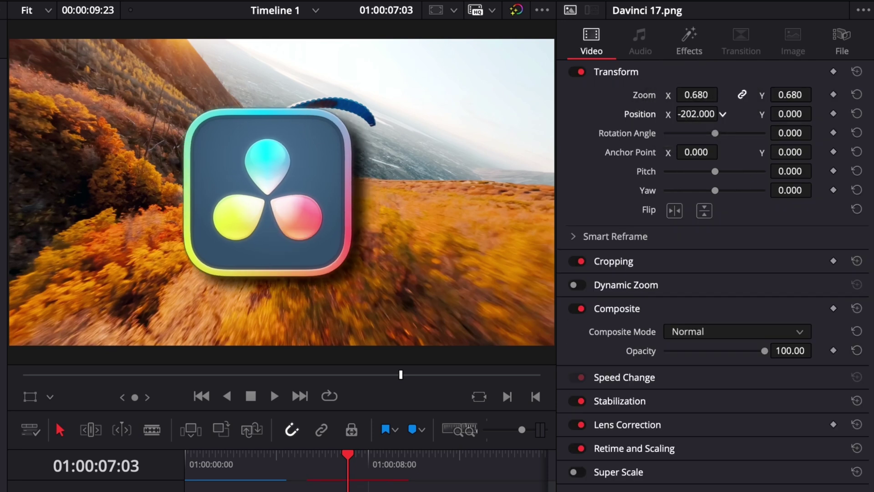
drag(722, 114, 662, 145)
drag(696, 94, 722, 94)
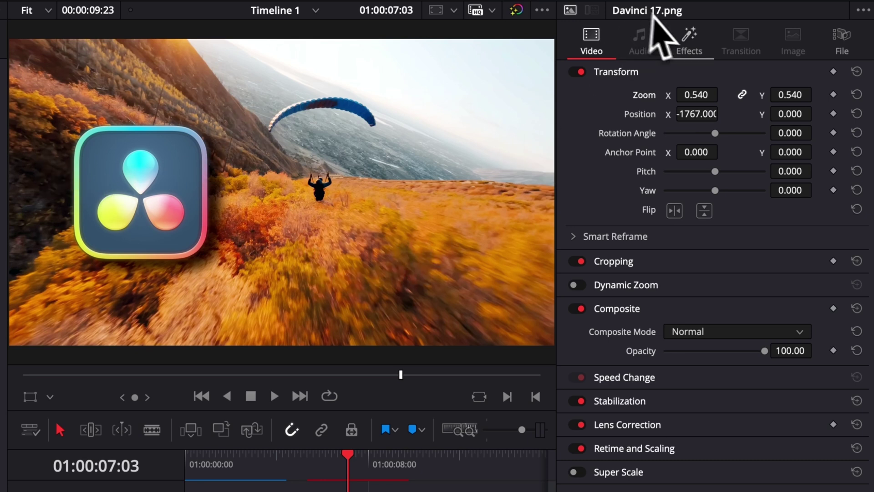
Add a 0.732-opacity background (Center X -0.059, Soft Edge 0.074, Height 2.0), then move the logo further left
click(687, 46)
click(592, 199)
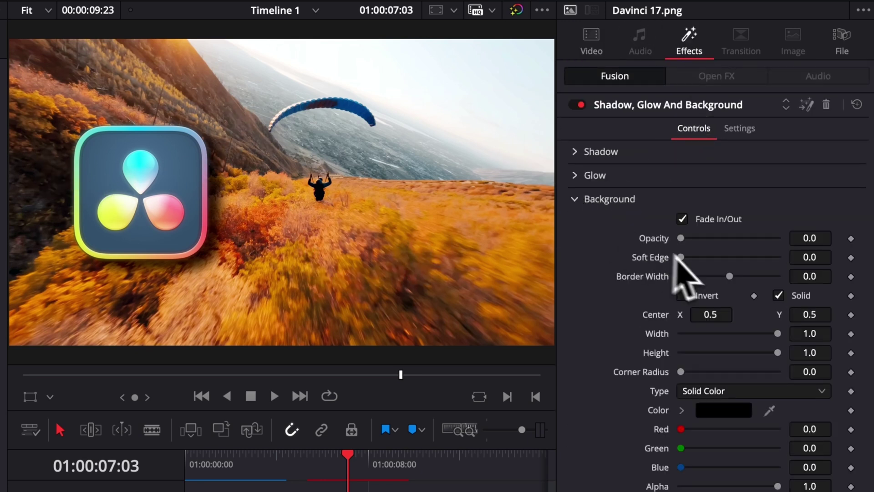
drag(686, 245, 755, 248)
drag(724, 317, 672, 317)
drag(699, 256, 719, 258)
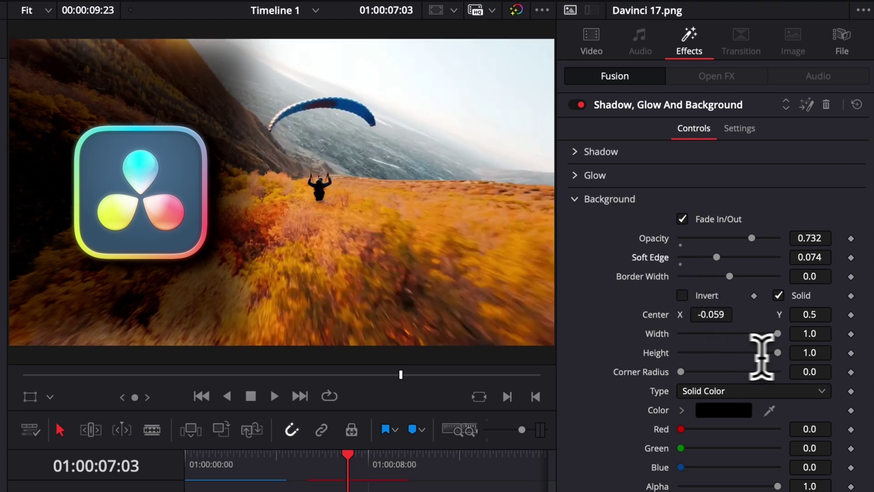
text(2)
key(Tab)
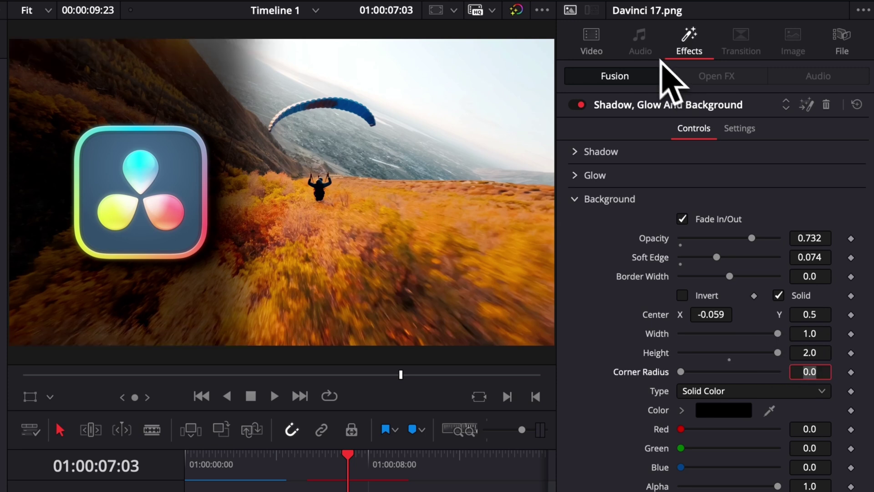
click(606, 50)
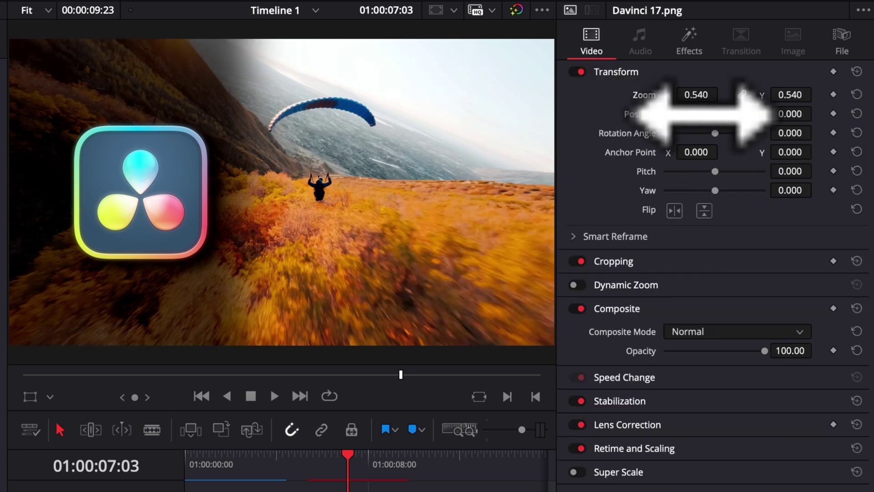
drag(705, 113, 723, 113)
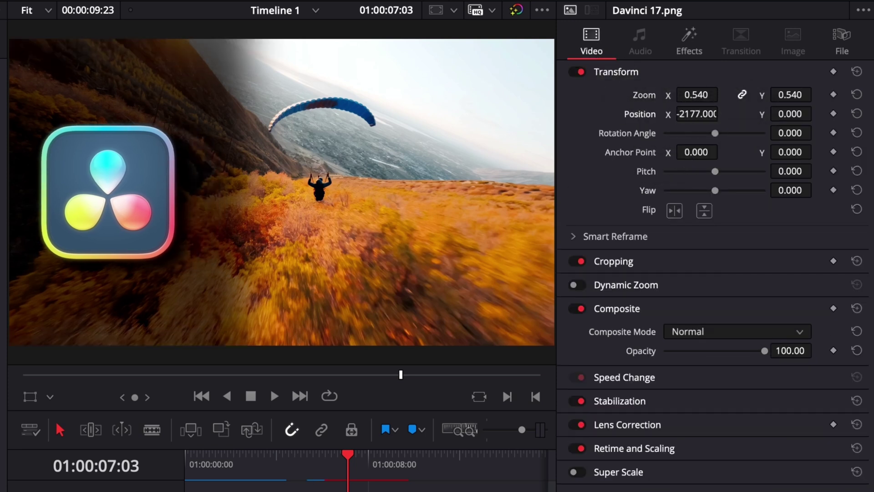